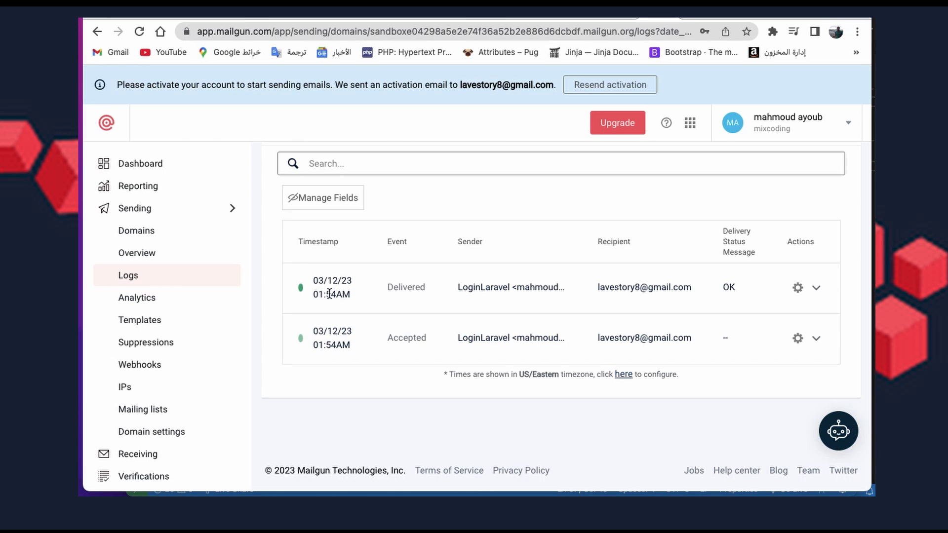
Step: Expand the Delivered log entry and read through its JSON event details, including the Verify Email Address subject
drag(305, 289, 360, 292)
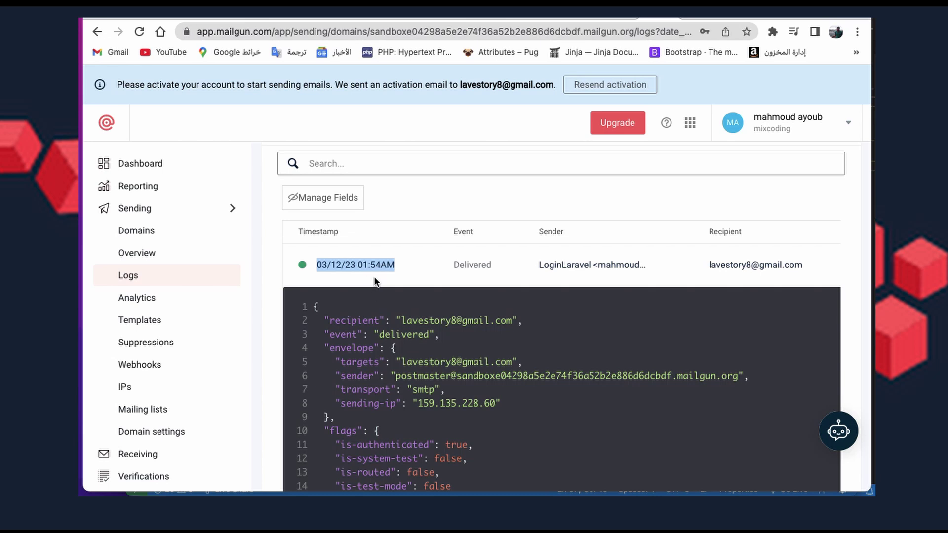
scroll(375, 277, down, 2)
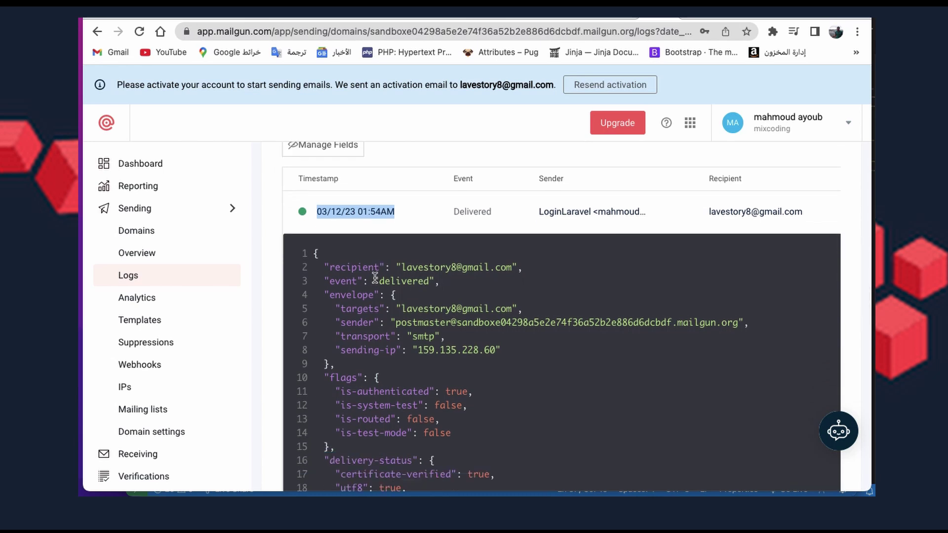
scroll(376, 278, down, 2)
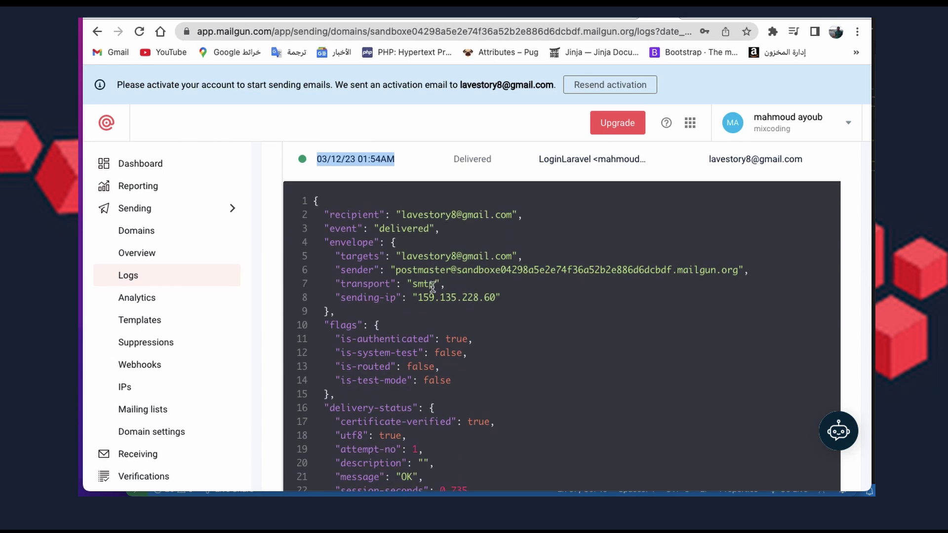
scroll(522, 282, down, 1)
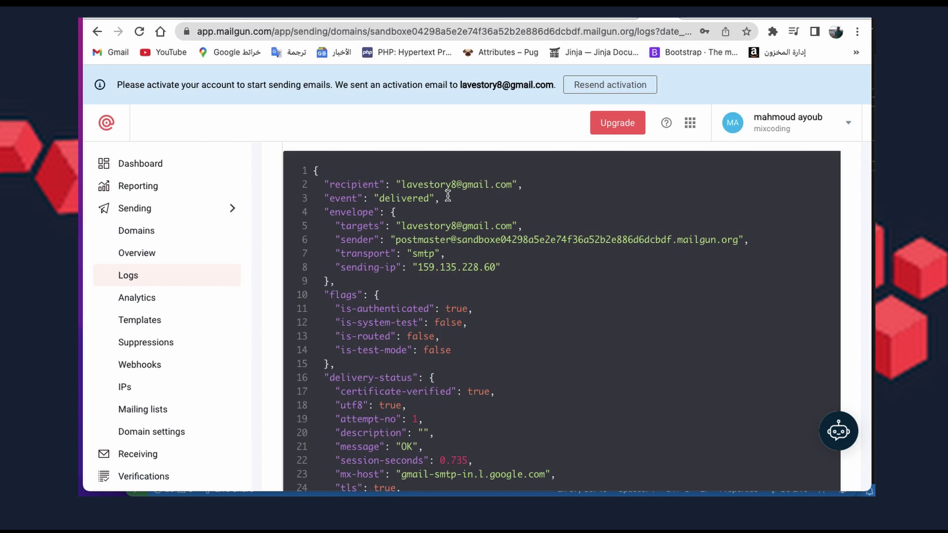
scroll(423, 267, down, 1)
scroll(423, 267, down, 2)
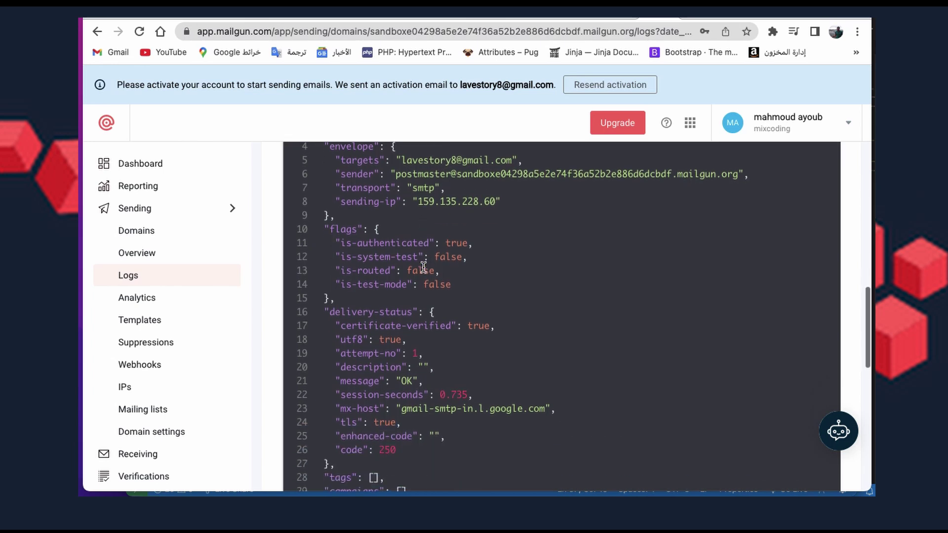
scroll(424, 267, down, 2)
scroll(424, 267, down, 3)
scroll(423, 267, down, 4)
scroll(423, 267, down, 3)
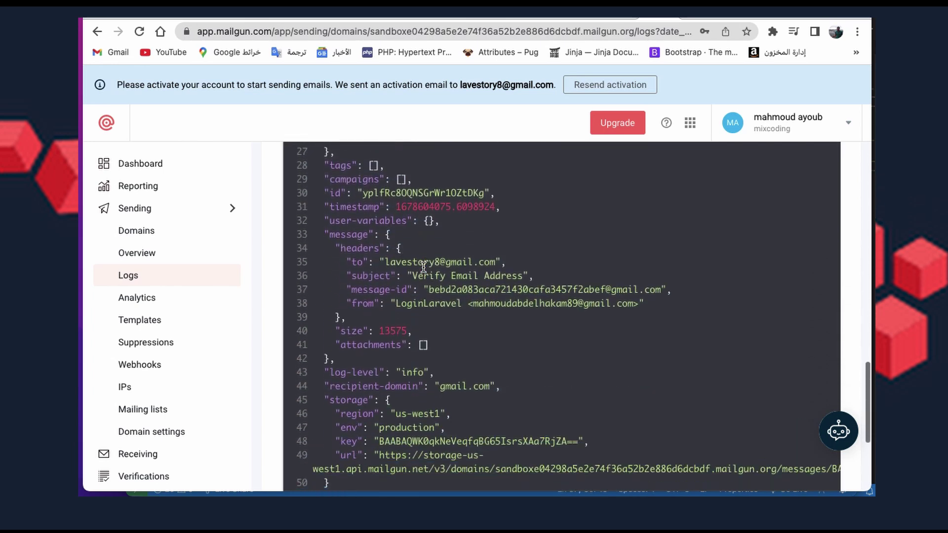
scroll(423, 267, down, 2)
scroll(381, 364, down, 2)
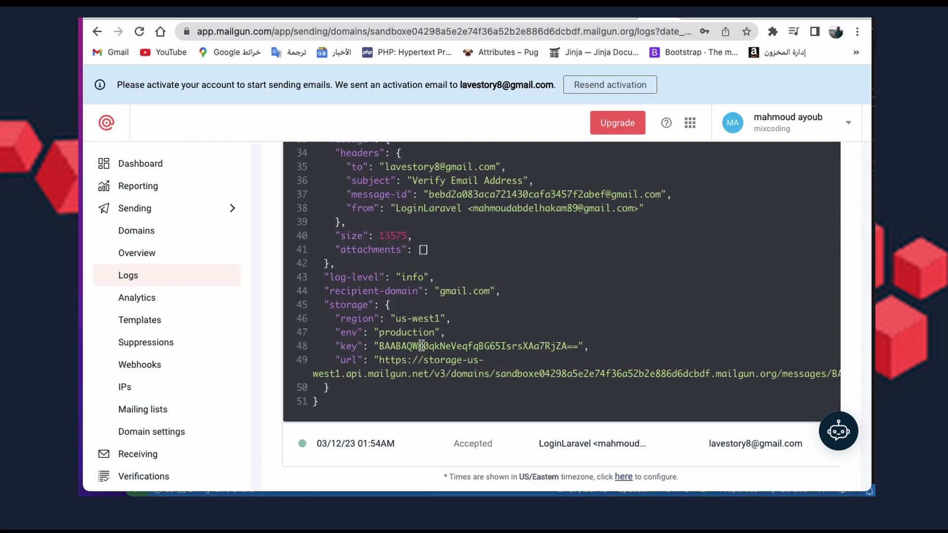
scroll(421, 344, up, 1)
scroll(446, 343, up, 1)
scroll(446, 344, up, 1)
scroll(446, 342, up, 4)
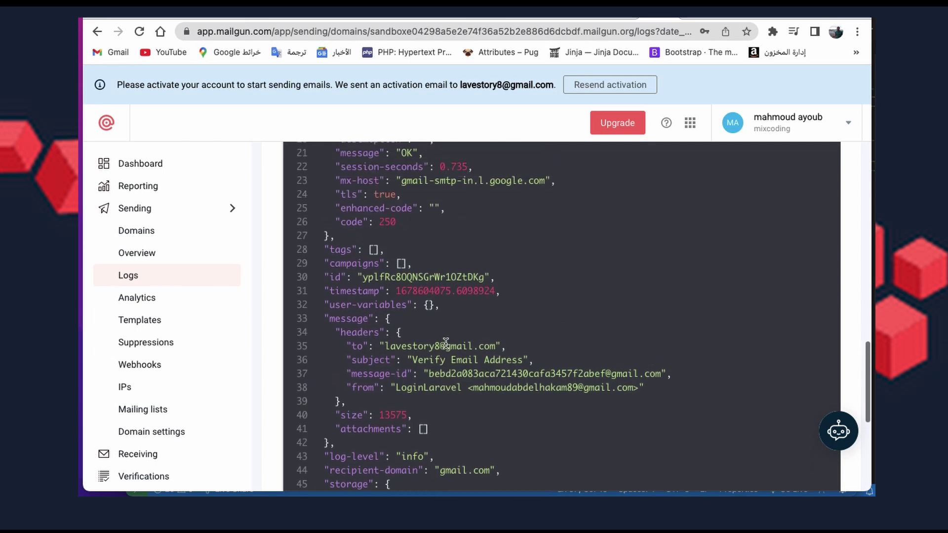
scroll(446, 343, up, 2)
scroll(446, 343, up, 6)
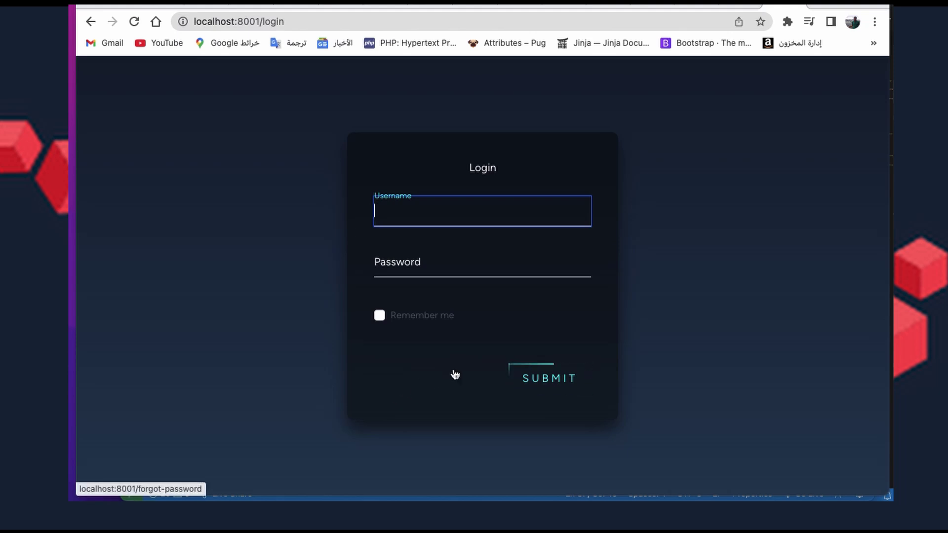
Step: Switch from Chrome back to VS Code, where the .env mail settings are shown
key(super+Tab)
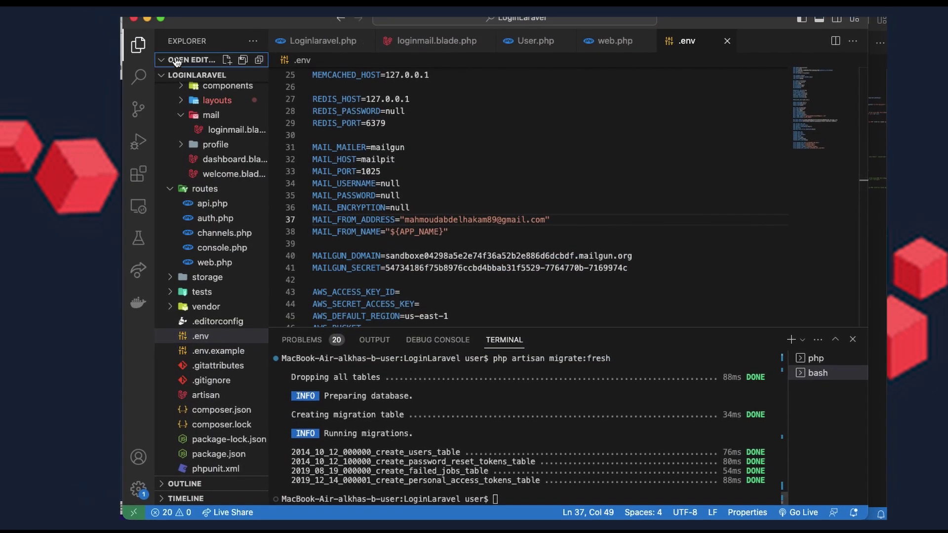
Step: Close all files listed under Open Editors
click(192, 60)
click(259, 61)
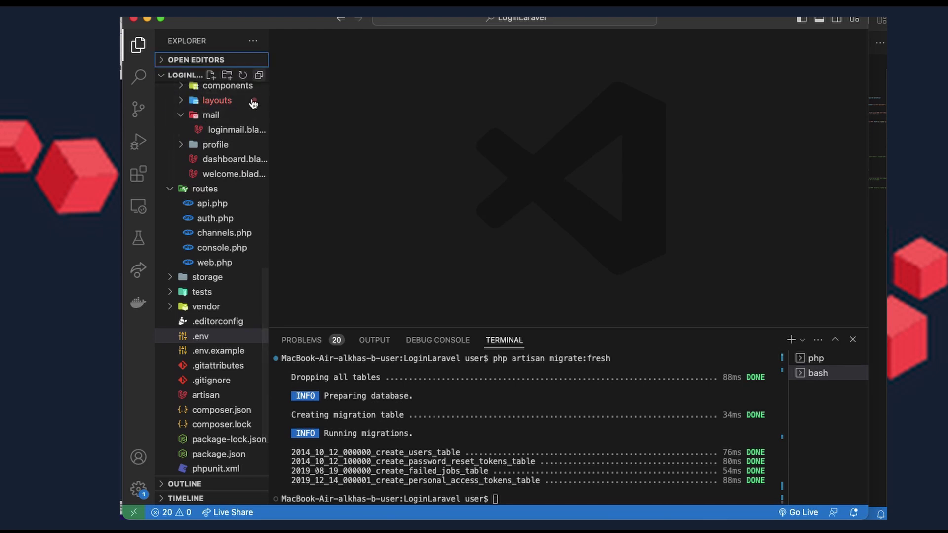
scroll(225, 264, down, 2)
scroll(224, 265, up, 3)
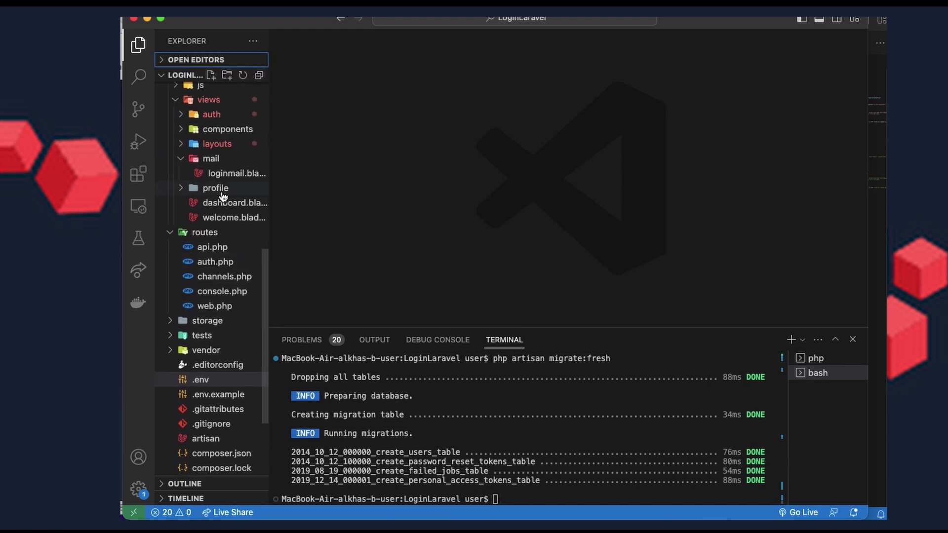
scroll(225, 169, up, 2)
Step: Open resources/views/auth/login.blade.php and scroll to the Forgot your password? link
click(203, 148)
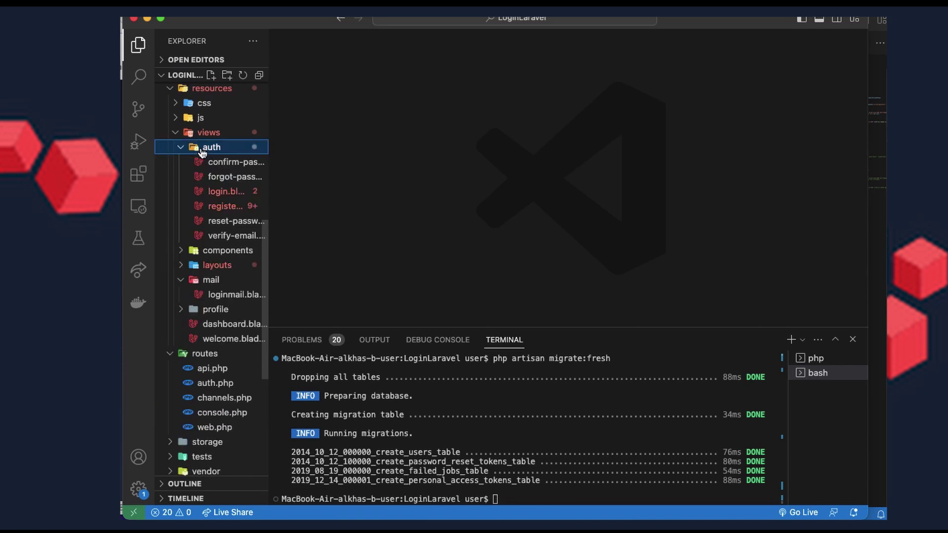
click(216, 193)
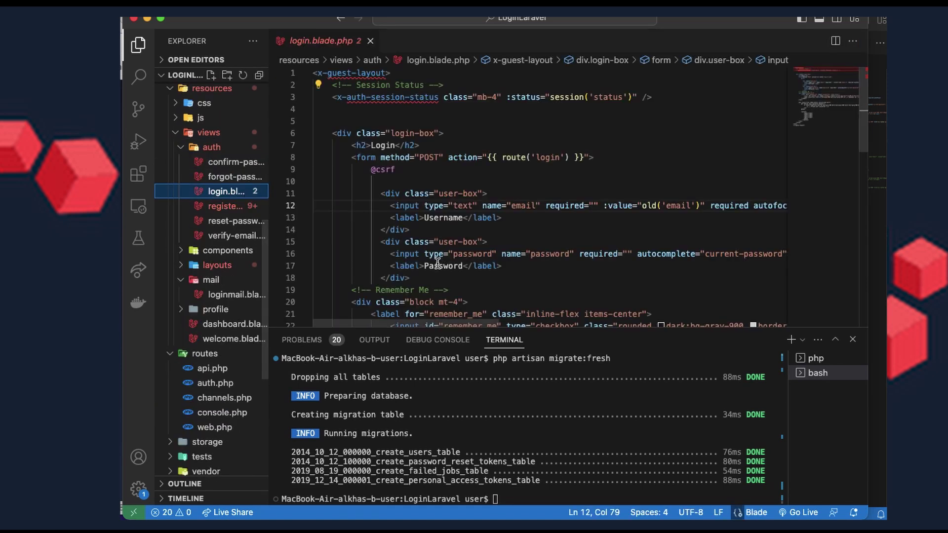
scroll(438, 265, down, 3)
scroll(438, 264, down, 3)
scroll(438, 264, down, 5)
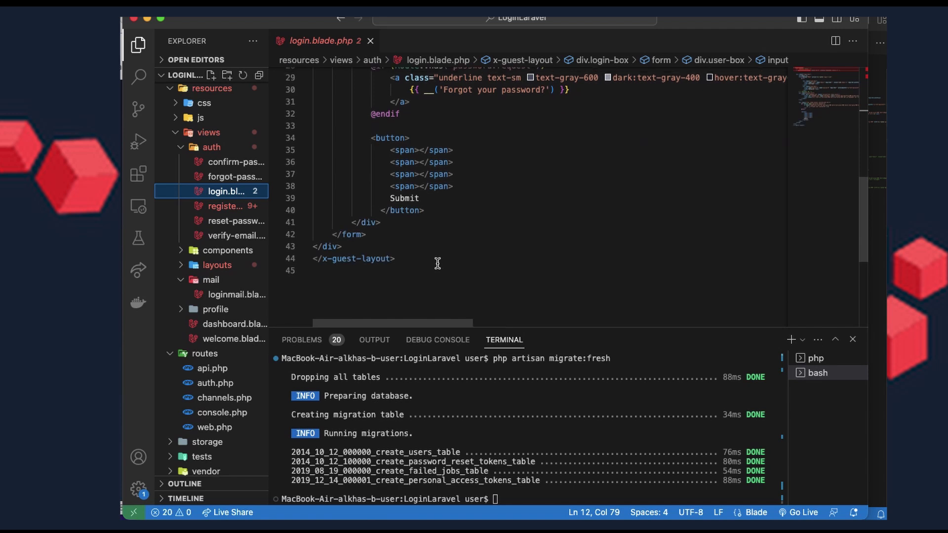
scroll(438, 264, up, 3)
scroll(474, 249, up, 2)
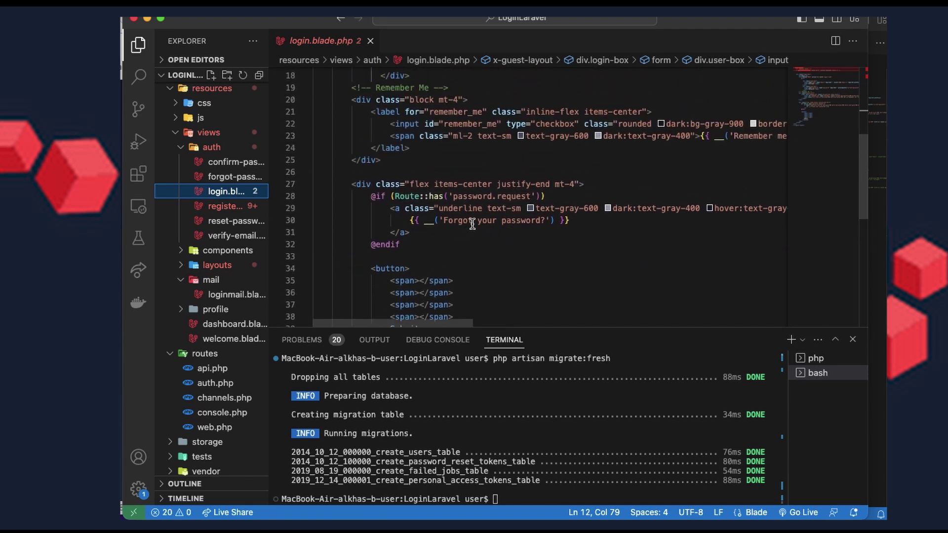
scroll(207, 247, up, 8)
scroll(207, 246, up, 2)
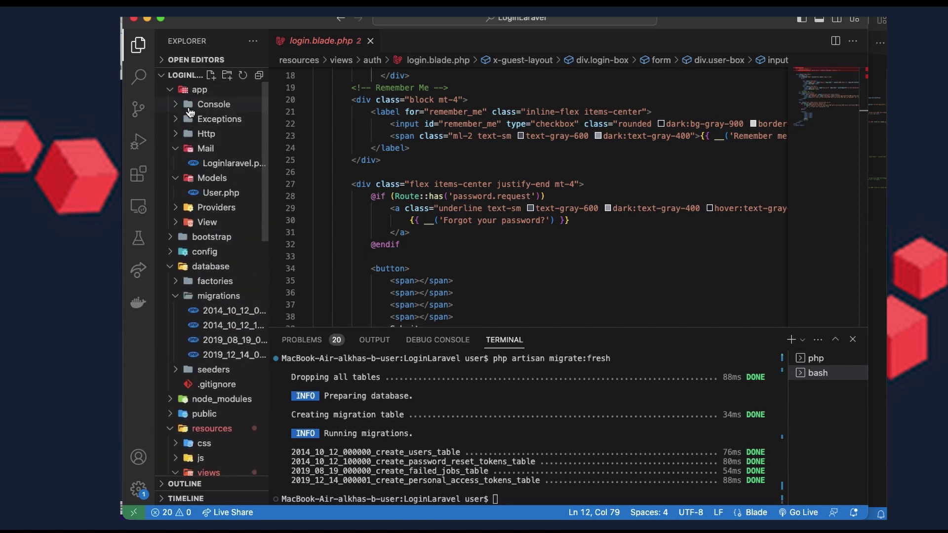
Step: Open the AuthenticatedSessionController in app/Http/Controllers/Auth and look over its code
click(185, 137)
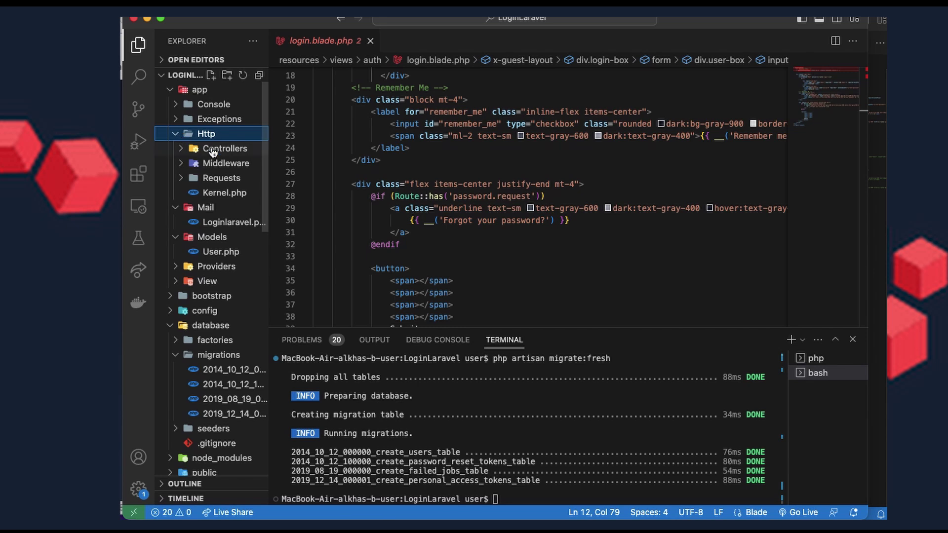
click(212, 150)
click(208, 165)
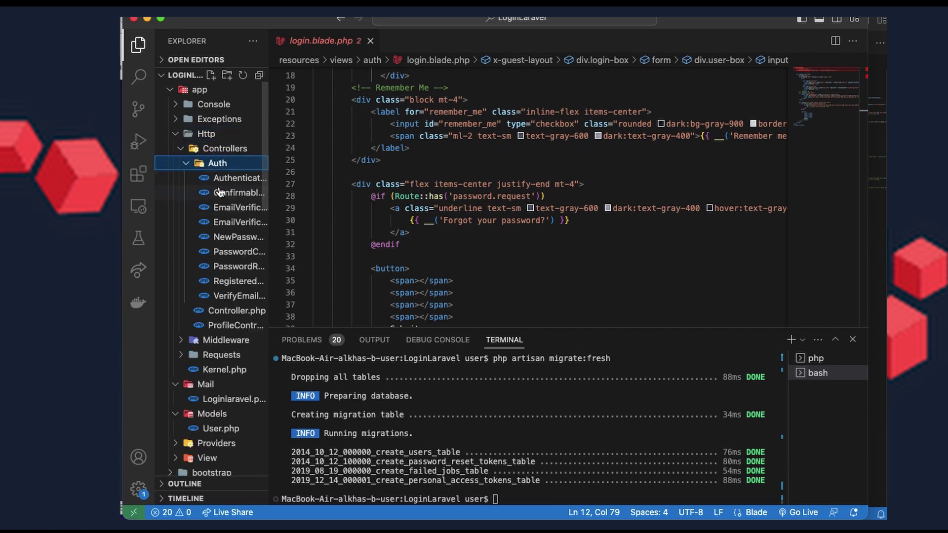
click(217, 179)
scroll(400, 243, down, 3)
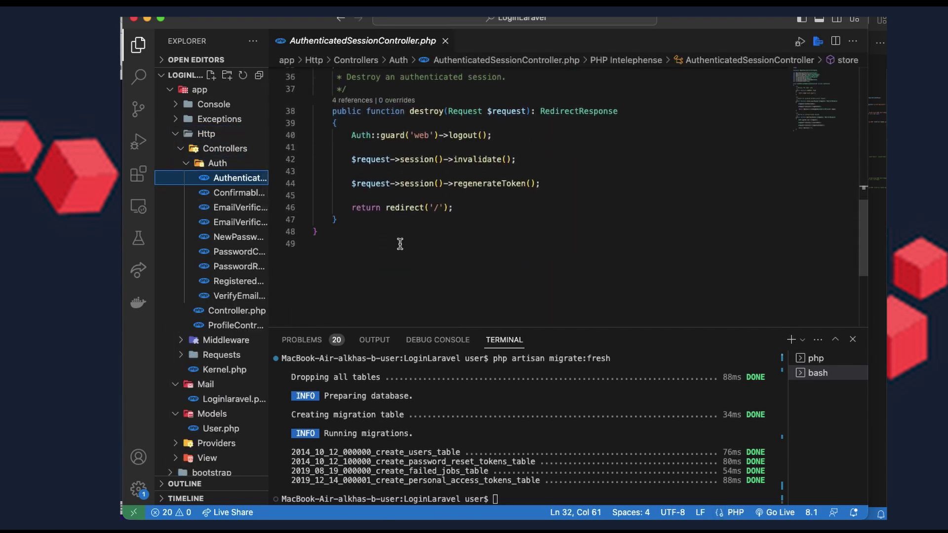
scroll(400, 244, up, 2)
scroll(400, 243, up, 3)
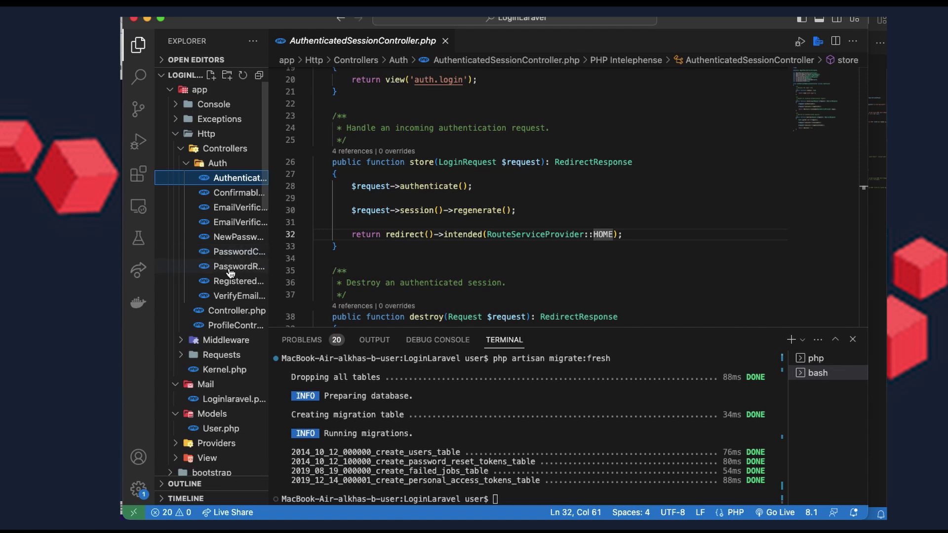
Step: Review the PasswordResetLinkController code, then switch over to Chrome
click(231, 269)
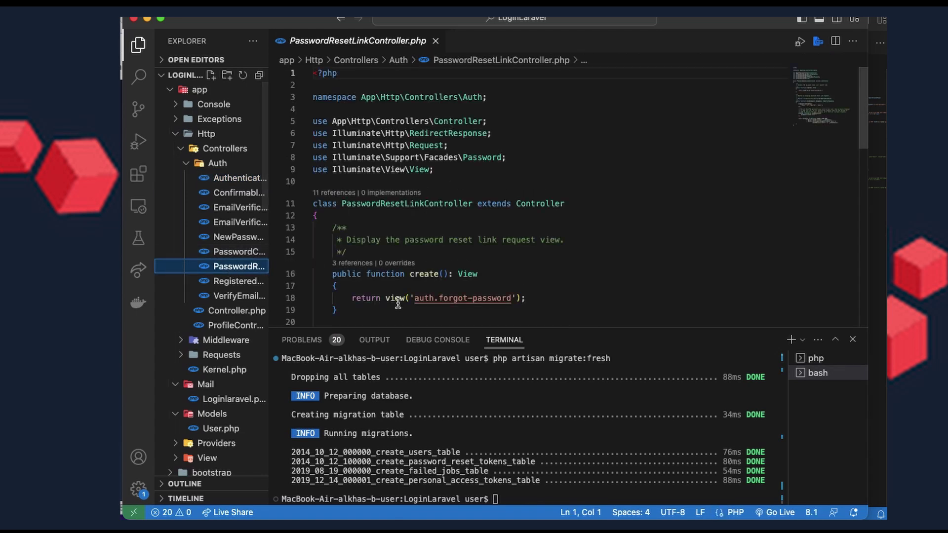
scroll(435, 247, down, 3)
scroll(485, 236, down, 2)
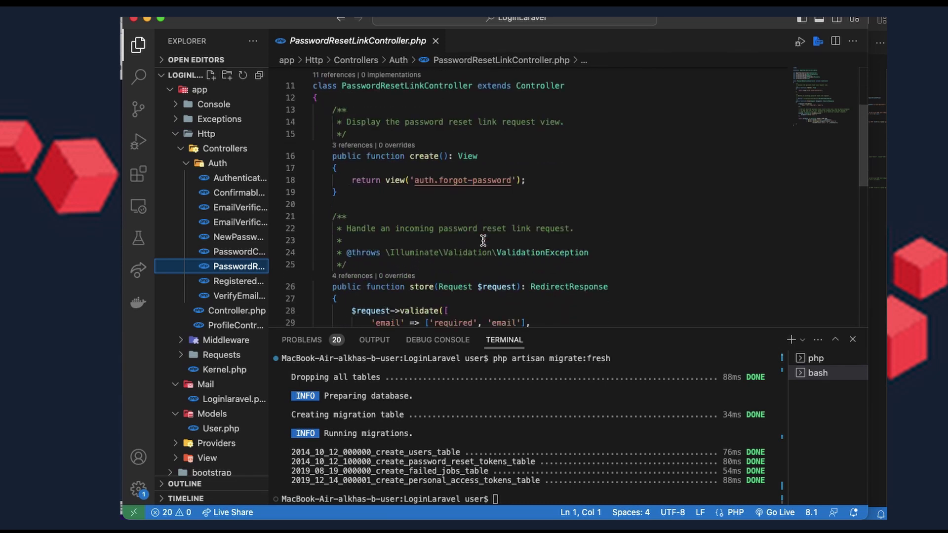
scroll(470, 227, down, 2)
scroll(444, 207, down, 2)
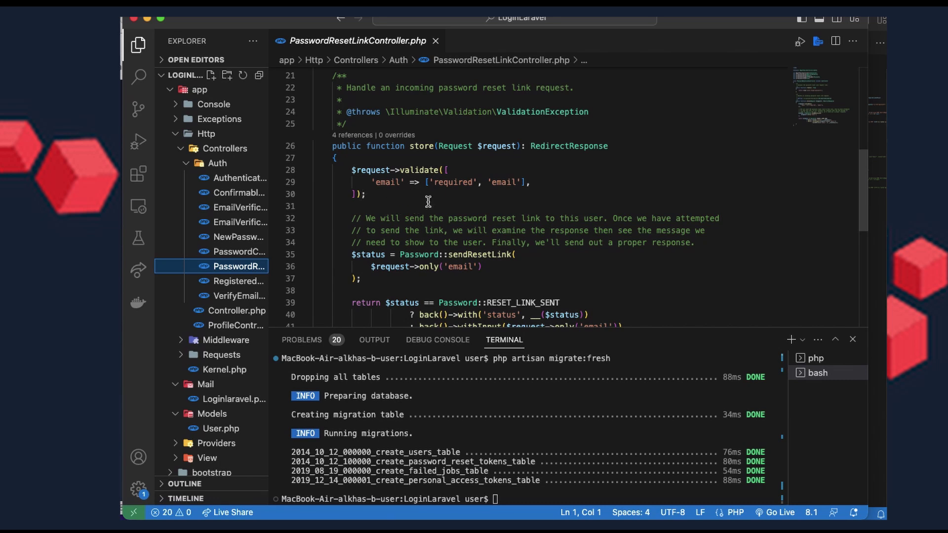
scroll(428, 202, down, 3)
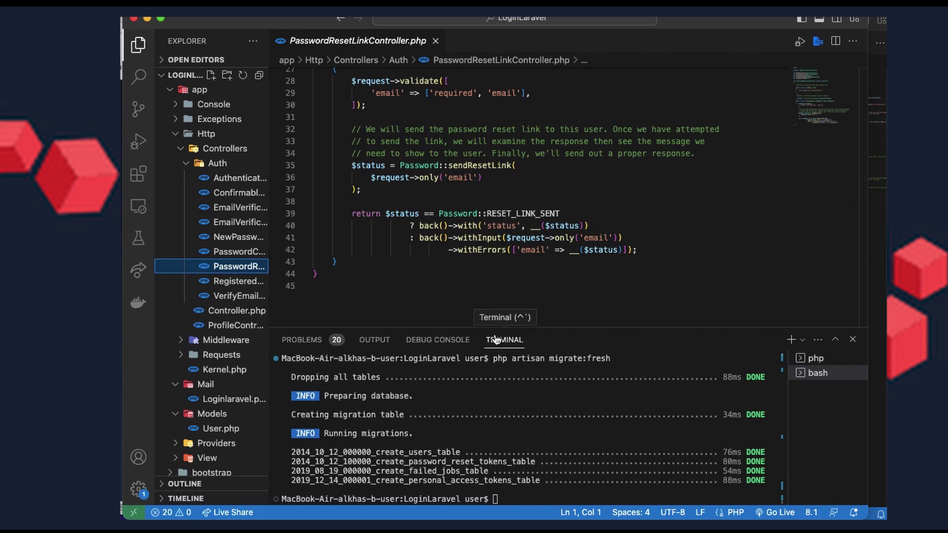
key(super+Tab)
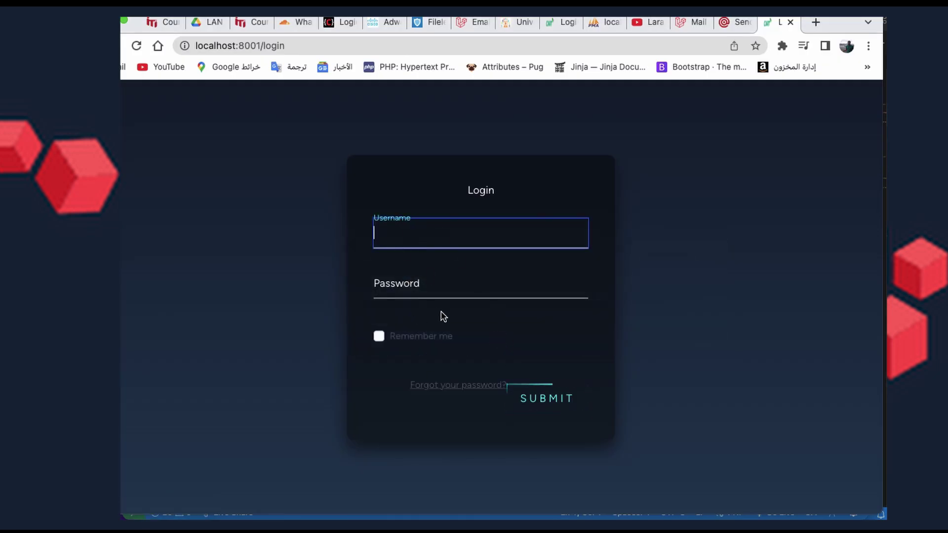
Step: Open the forgot-password page and submit a reset request using a saved autofill email
click(438, 390)
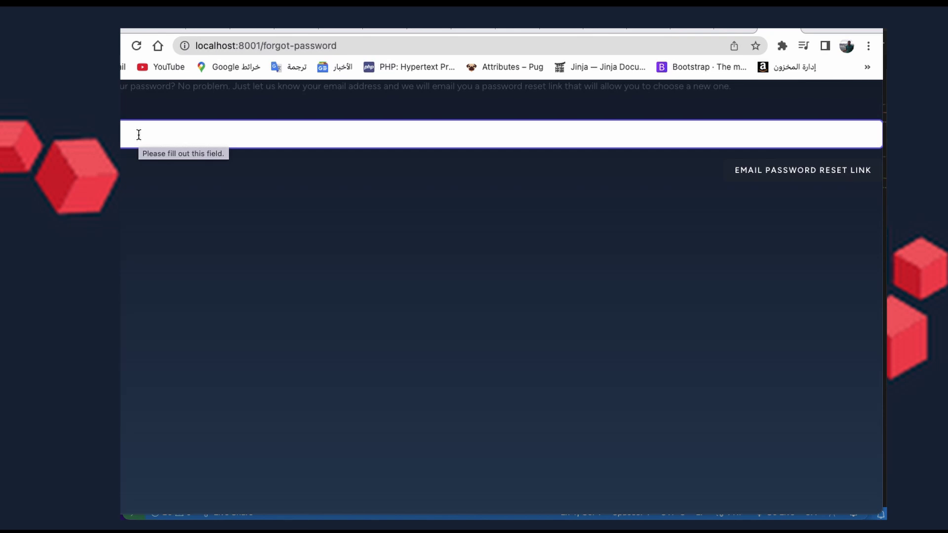
key(Down)
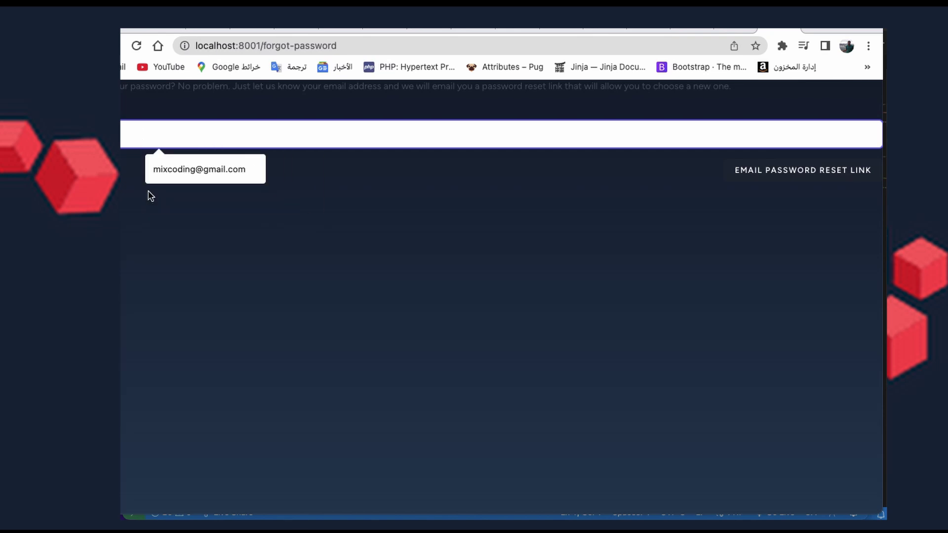
click(174, 178)
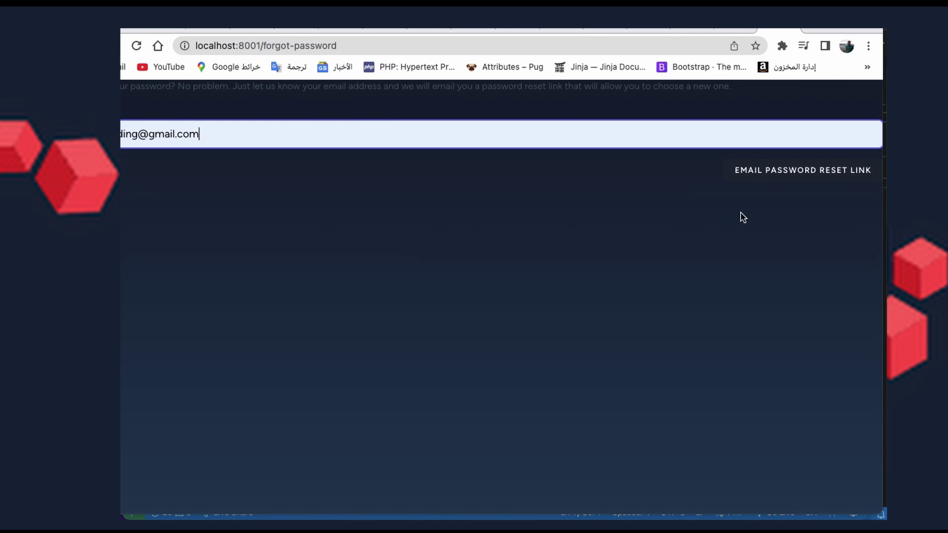
click(768, 177)
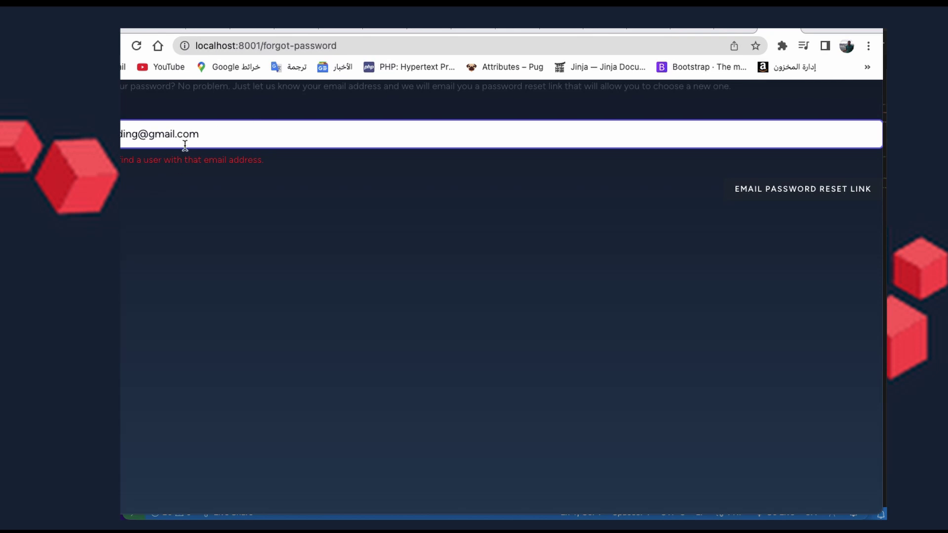
Step: Replace the email with the registered account's email and send the password reset link
triple_click(210, 137)
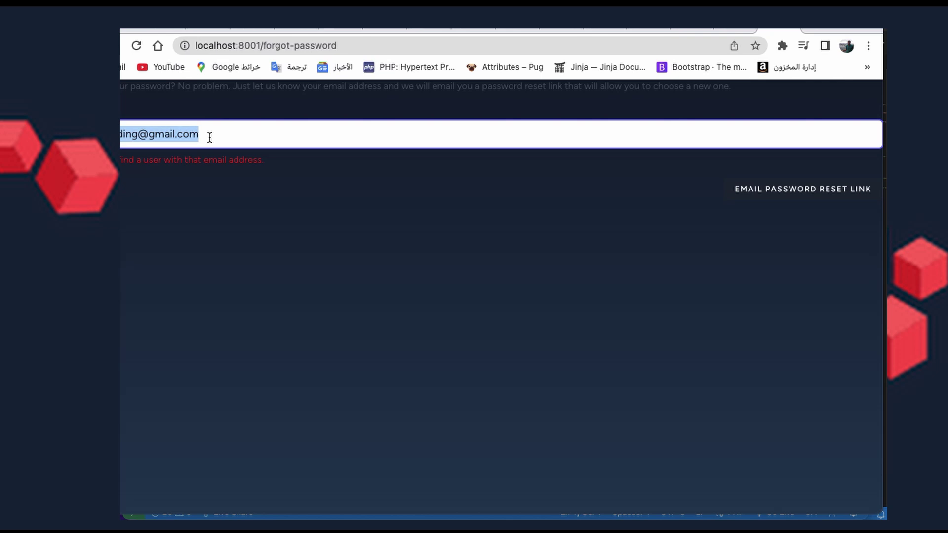
key(BackSpace)
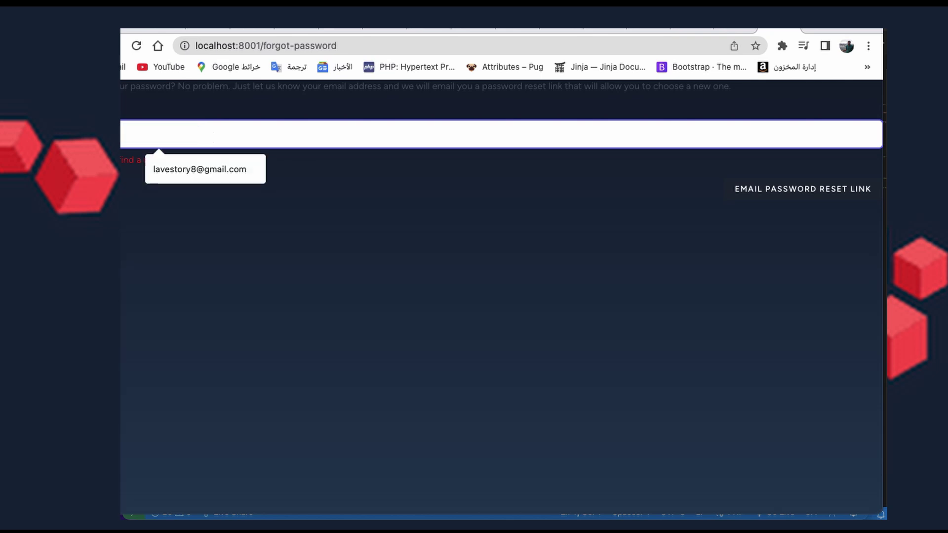
click(222, 176)
click(761, 200)
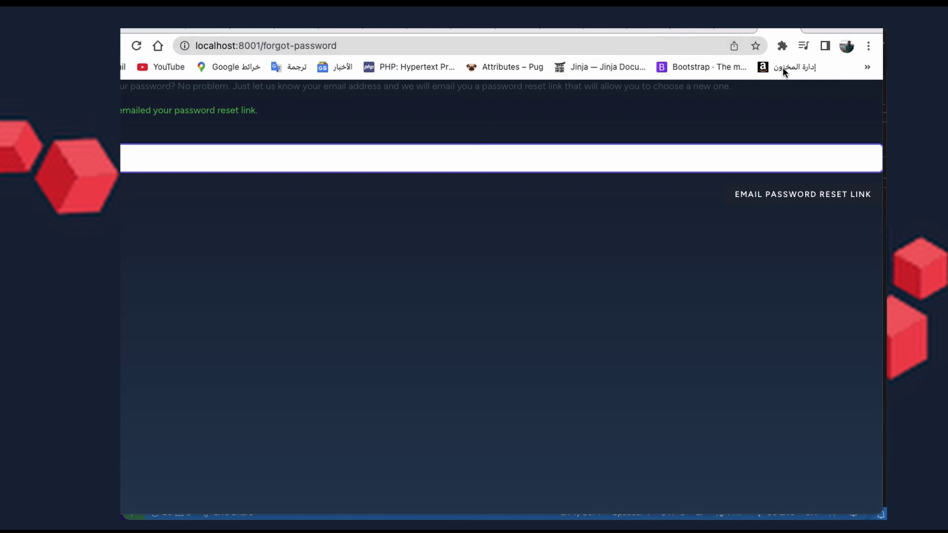
Step: In a new tab, open Gmail's Reset Password Notification email and follow its Reset Password link
click(817, 29)
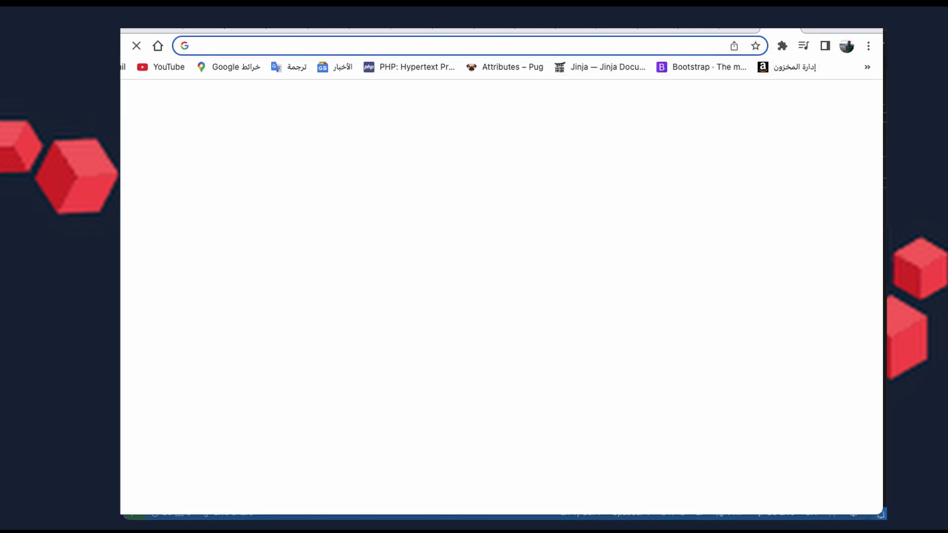
click(123, 67)
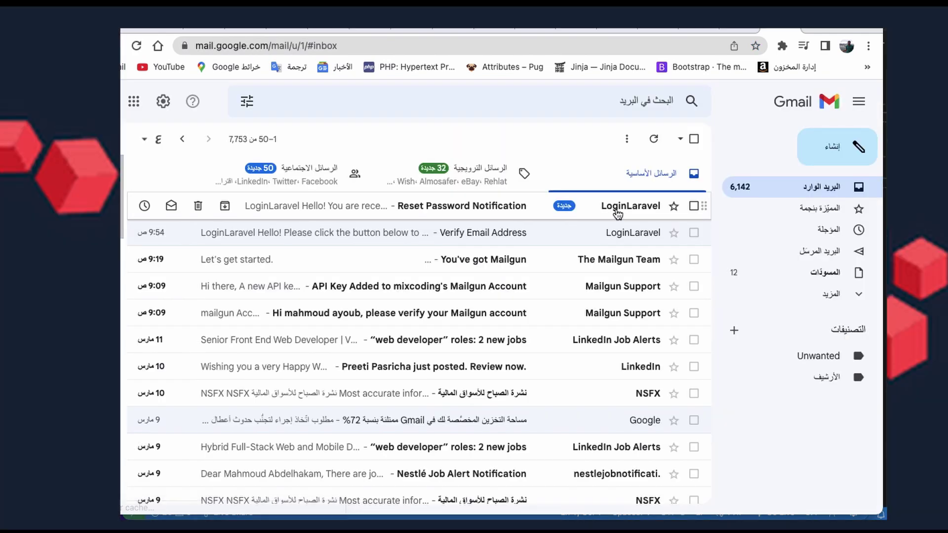
click(618, 213)
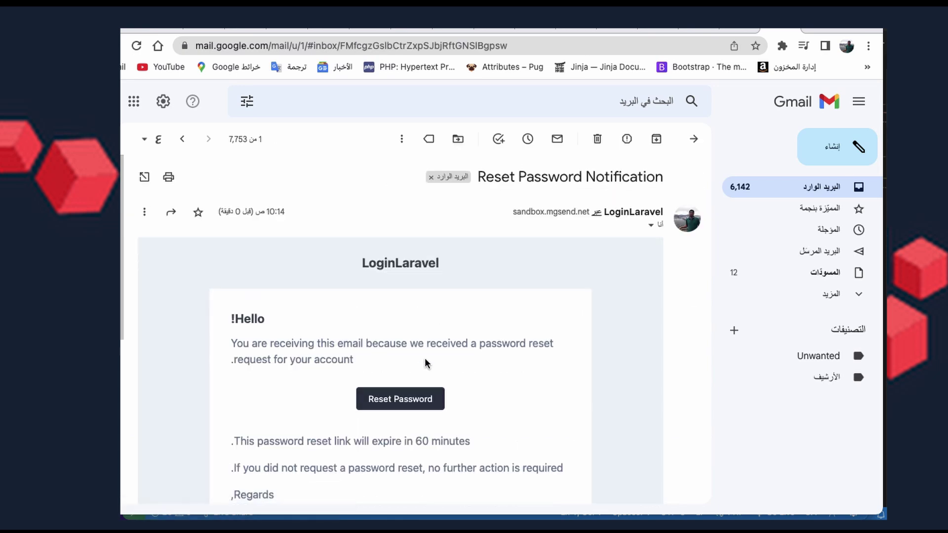
scroll(424, 357, down, 5)
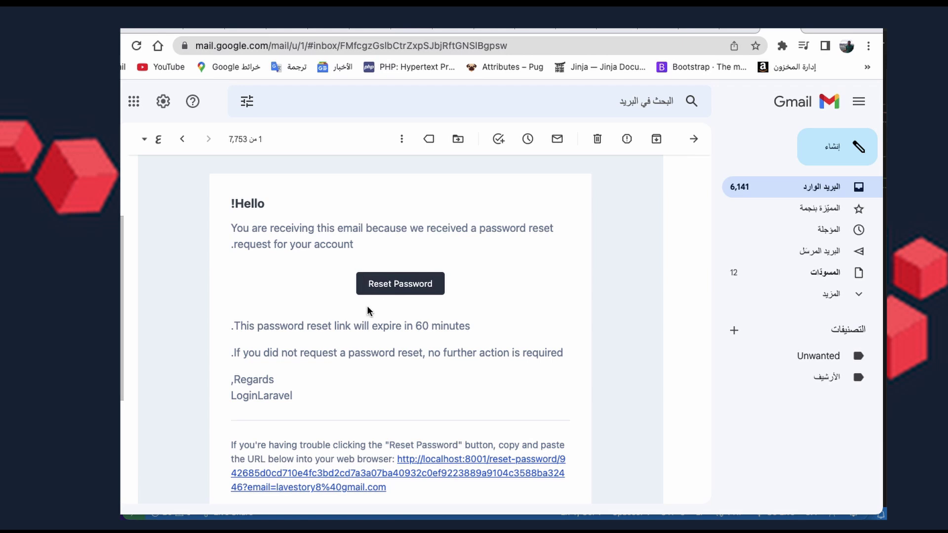
click(387, 289)
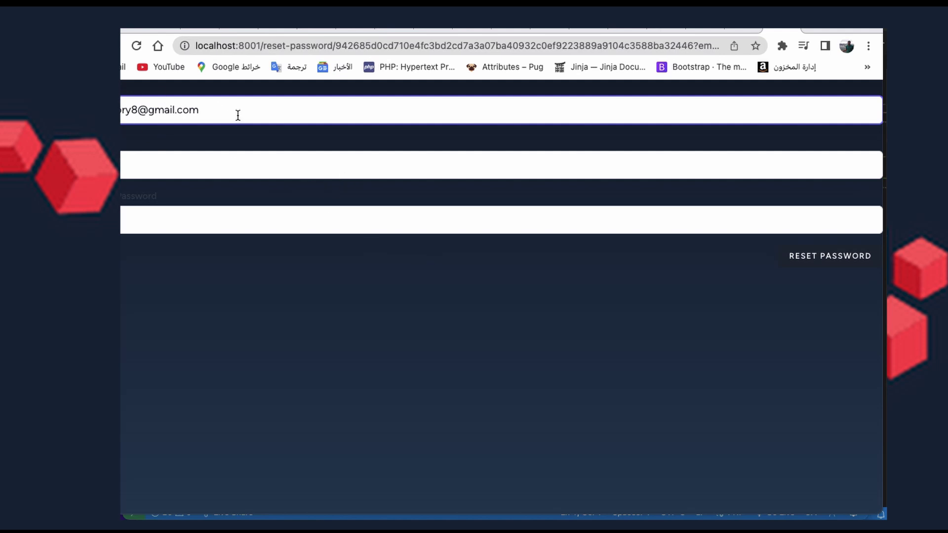
Step: Enter and confirm the new account password, then submit the Reset Password form
click(123, 145)
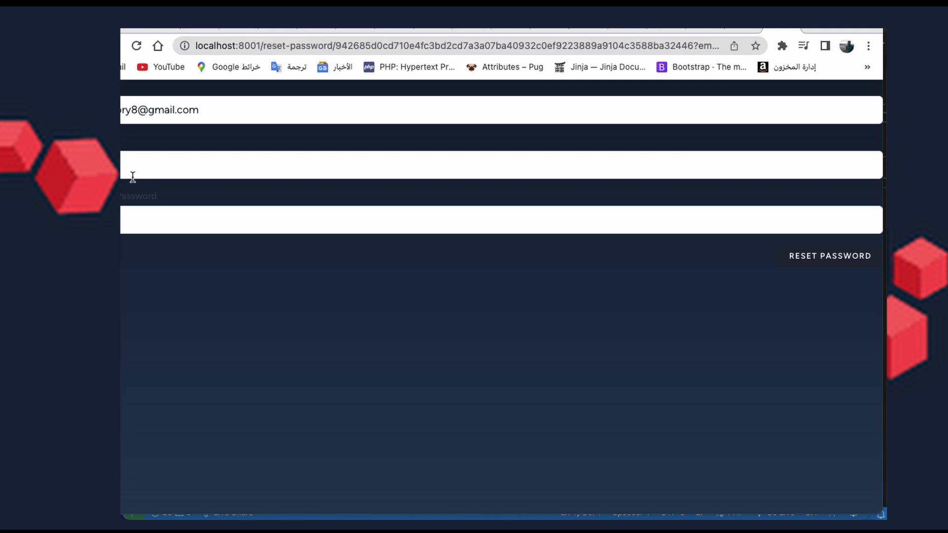
double_click(159, 196)
click(127, 170)
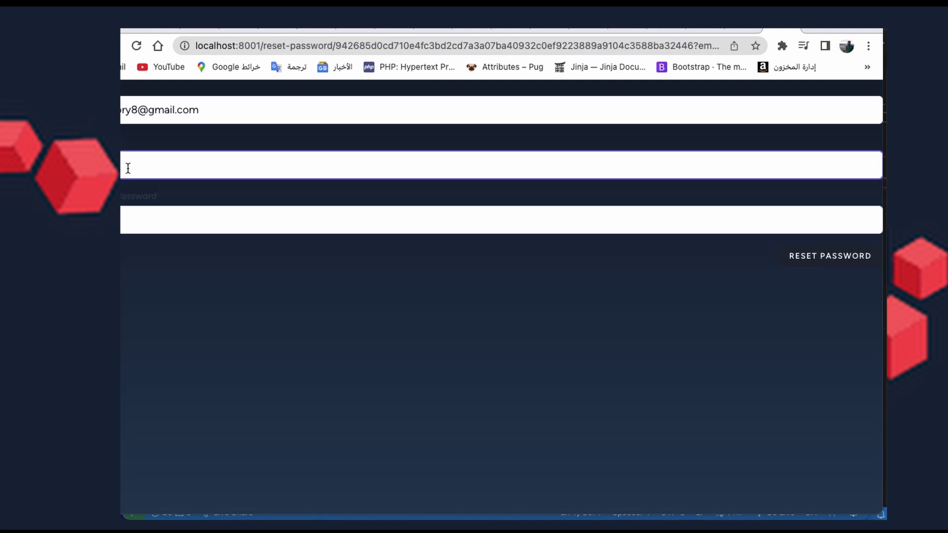
click(198, 220)
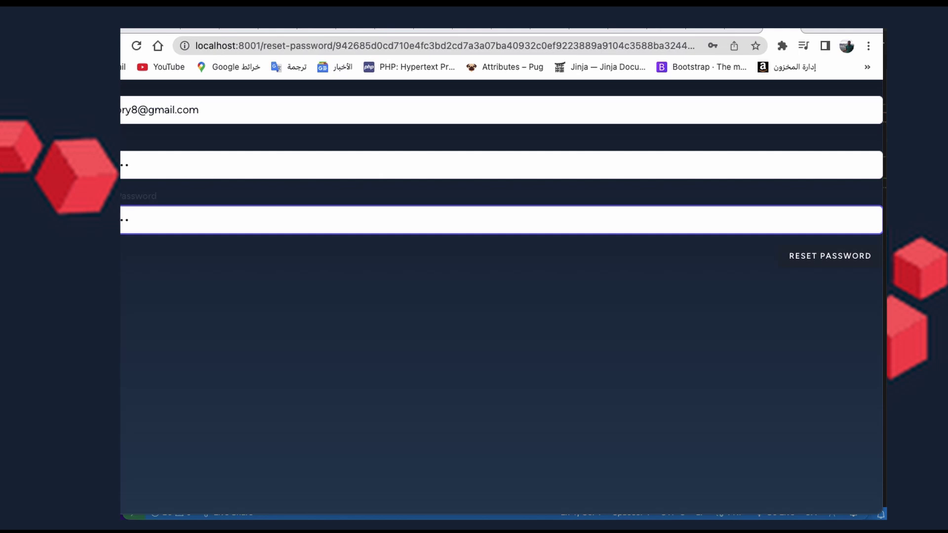
click(819, 264)
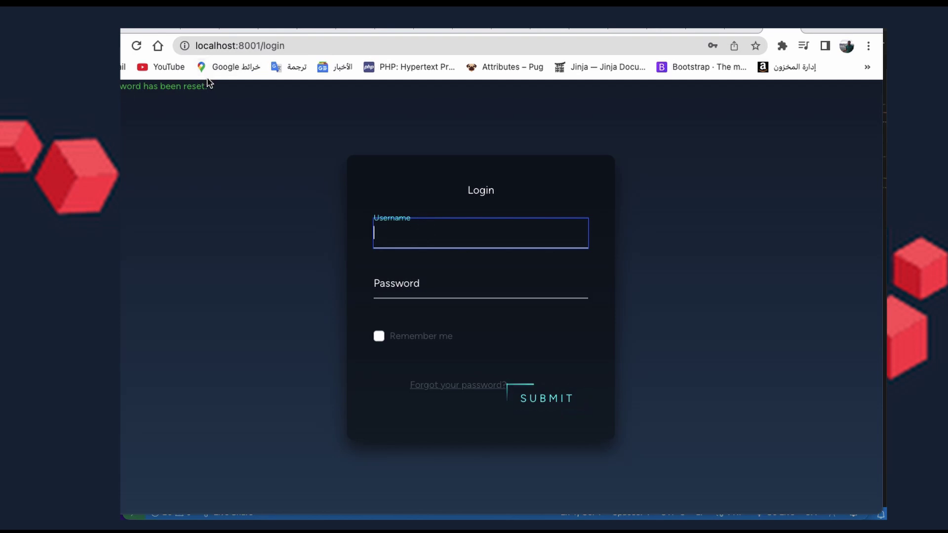
Step: Log in with the autofilled account email and the new password to reach the dashboard
drag(209, 85, 121, 86)
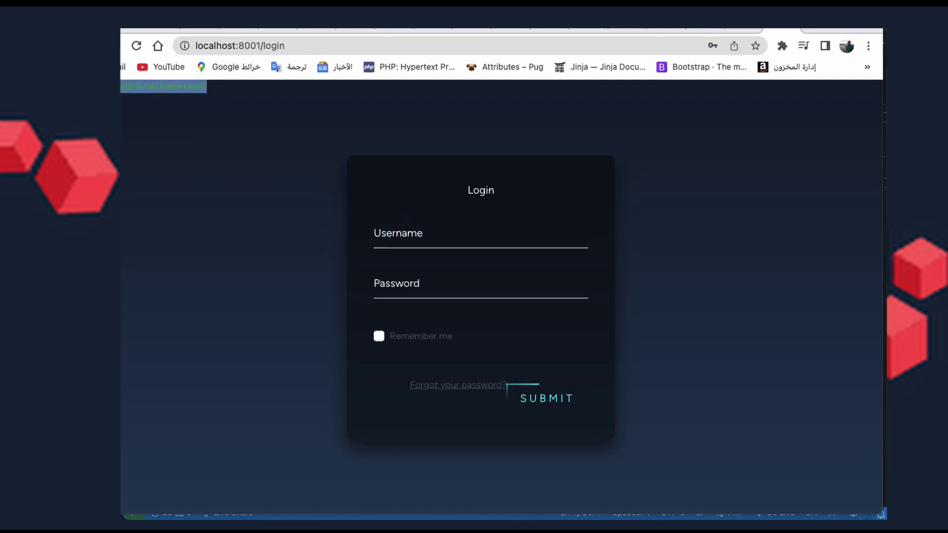
click(121, 134)
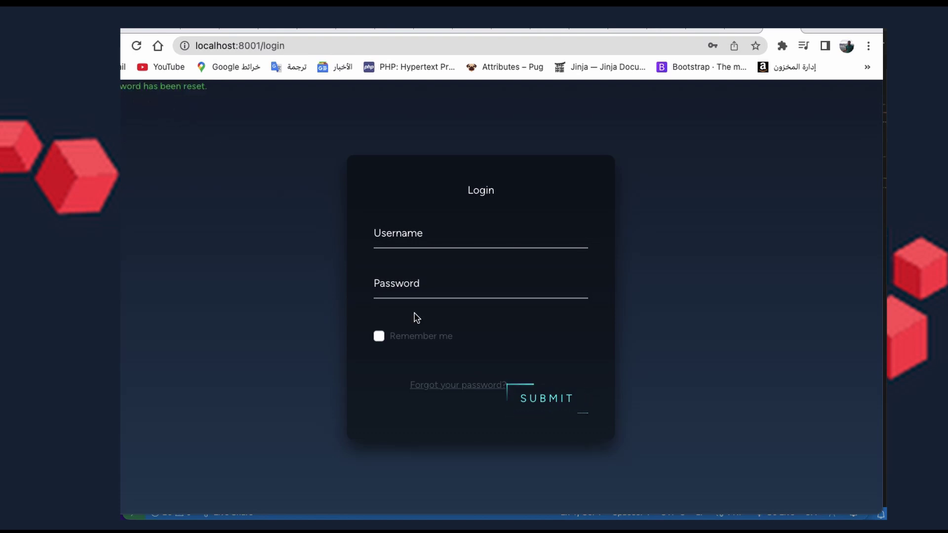
click(438, 237)
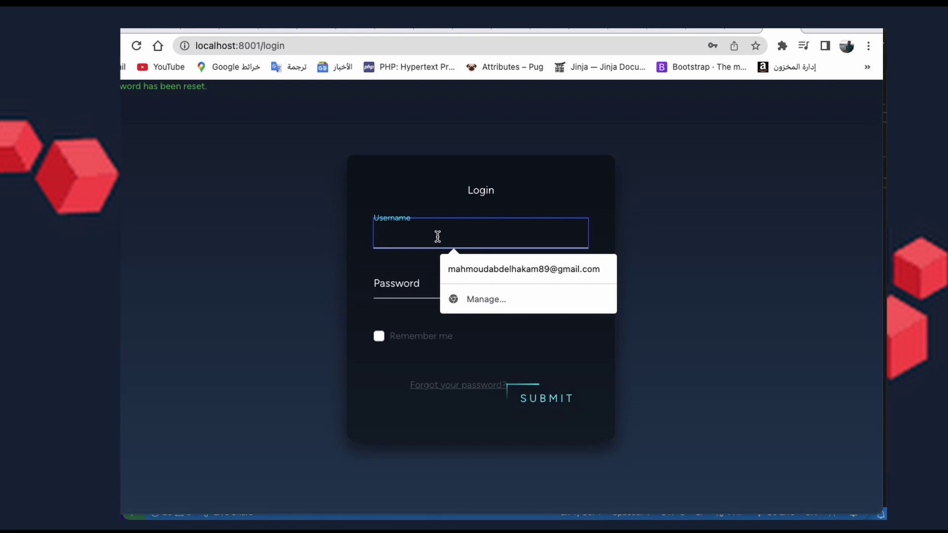
click(504, 272)
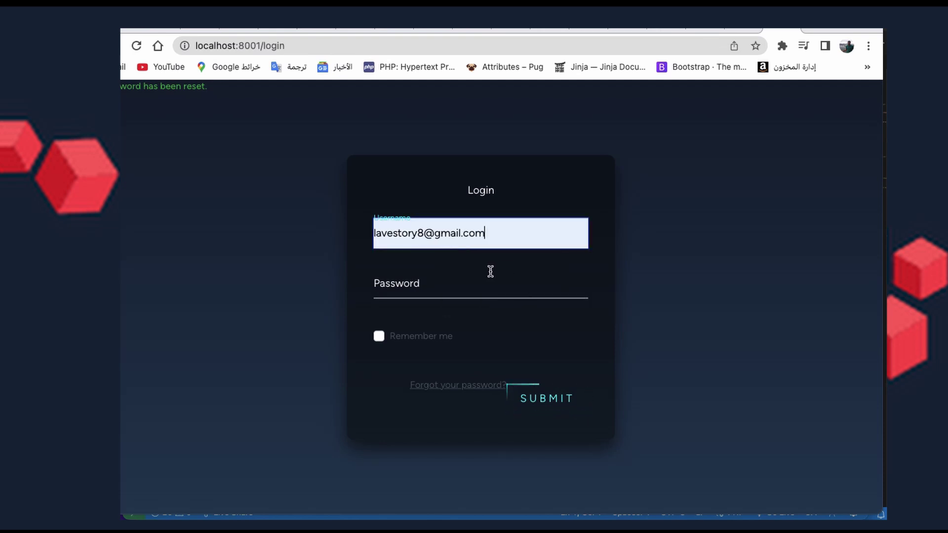
click(474, 278)
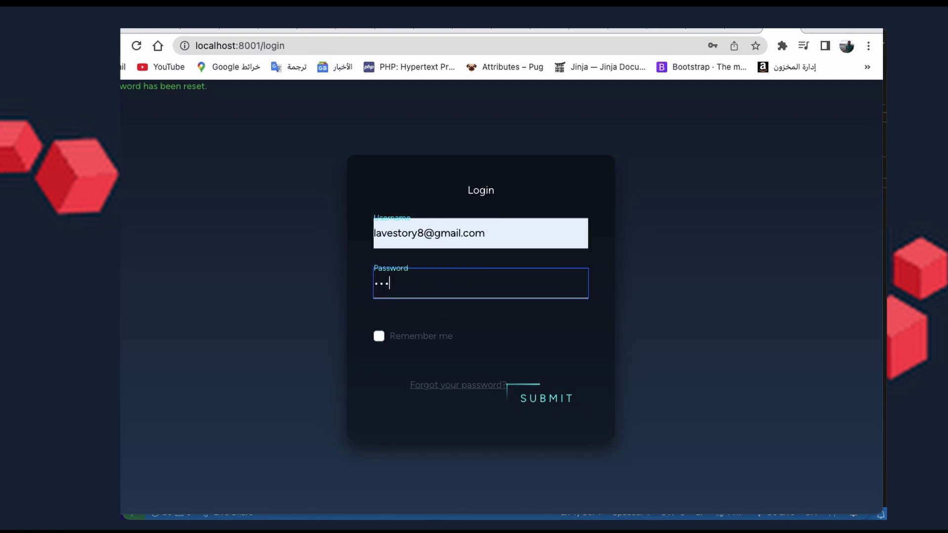
click(539, 390)
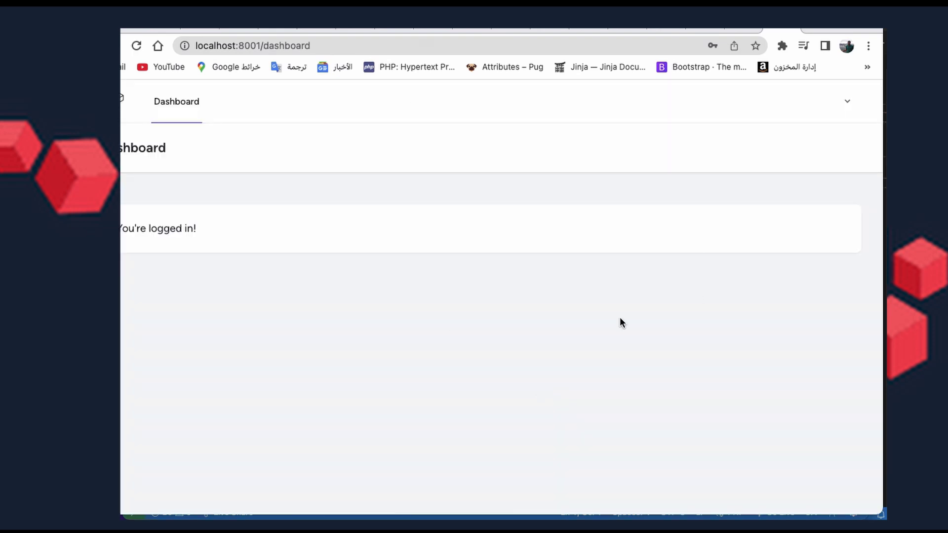